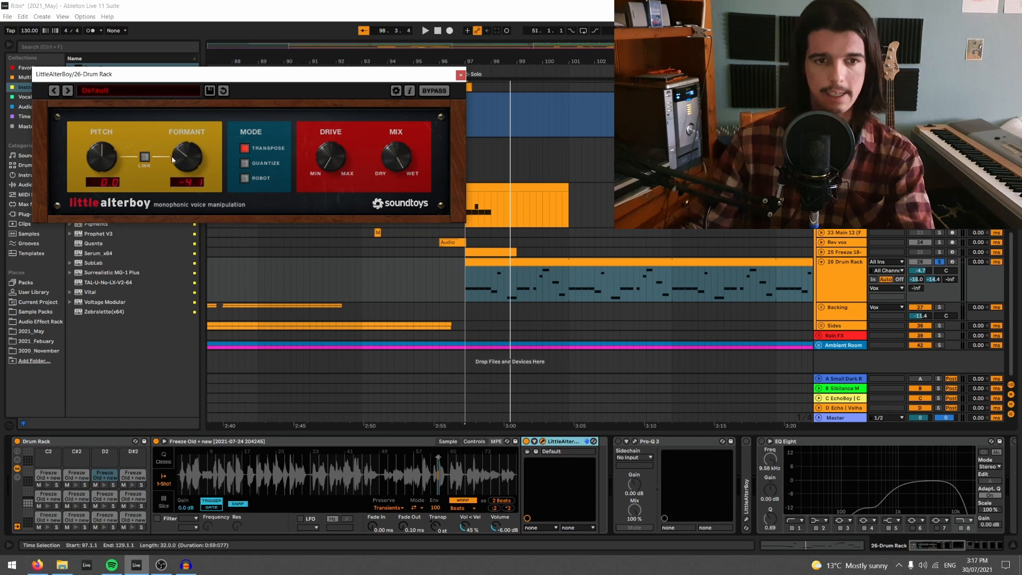
# Step: Close the LittleAlterBoy window and audition the D2 pad while comparing LittleAlterBoy switched off and on
pyautogui.click(544, 443)
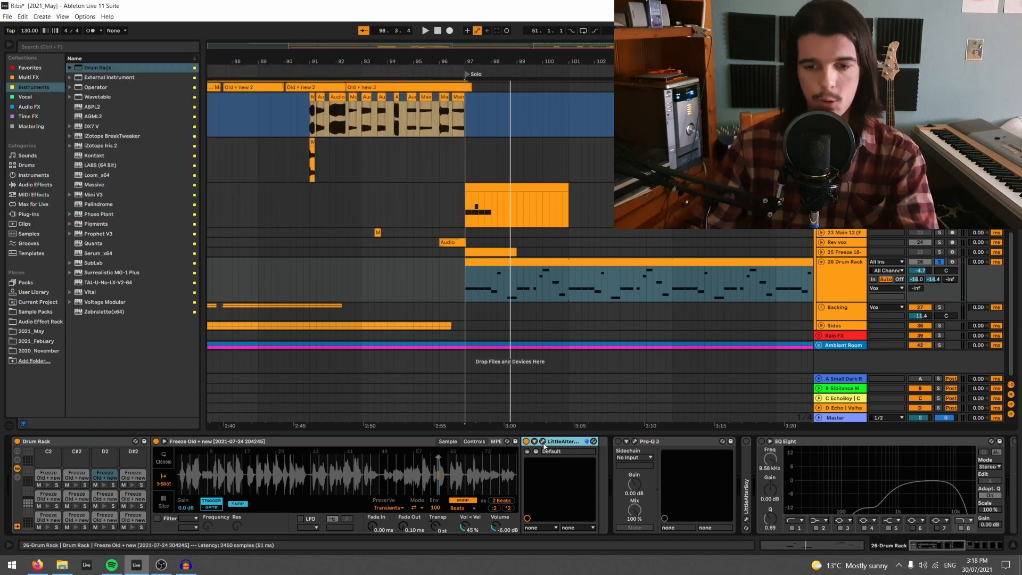
pyautogui.click(105, 484)
pyautogui.click(525, 441)
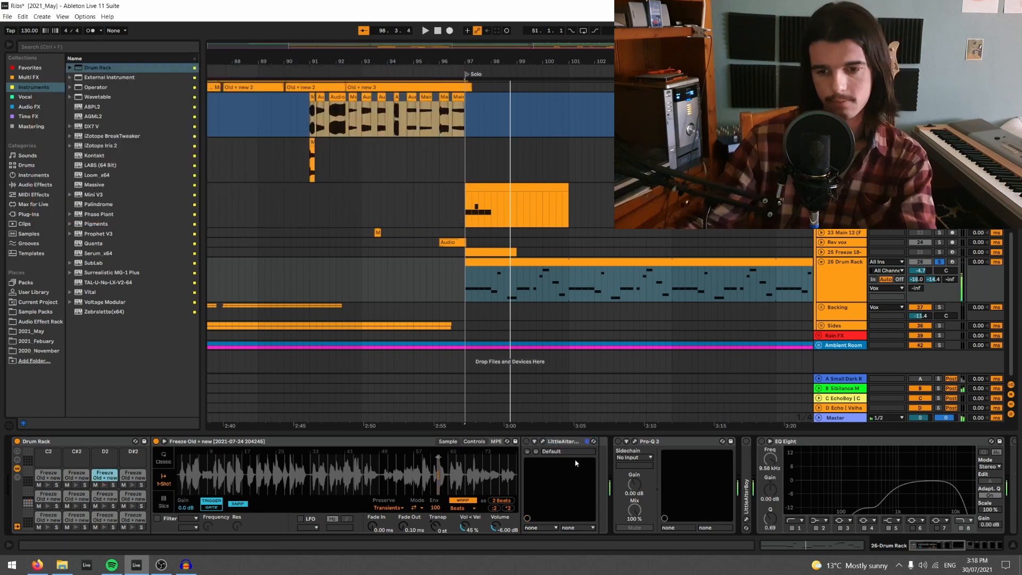
pyautogui.click(526, 441)
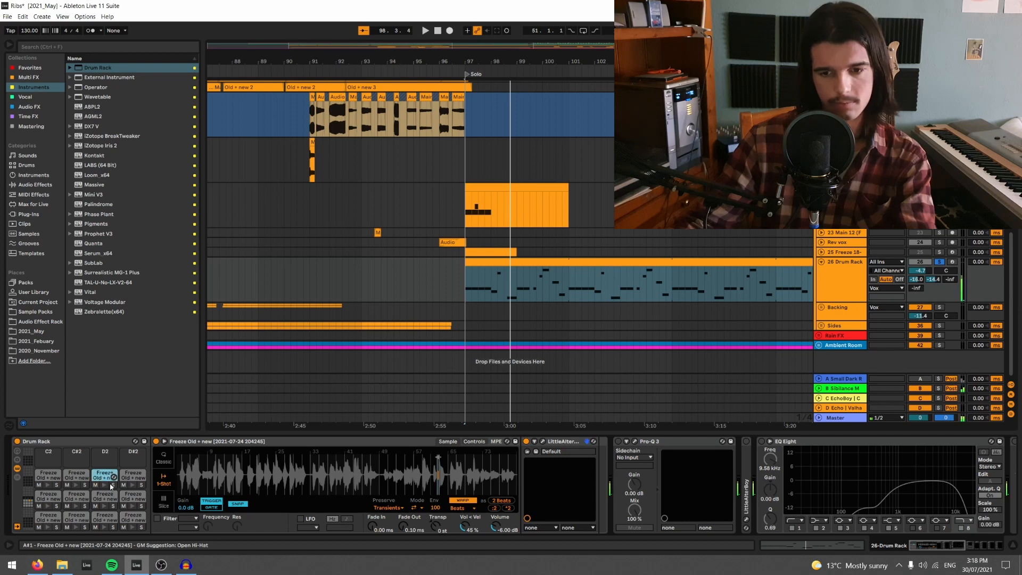
# Step: Select the neighbouring vocal pad between C2 and D2, examine the dynamic cuts in its Pro-Q 3, and close the plugin
pyautogui.click(73, 478)
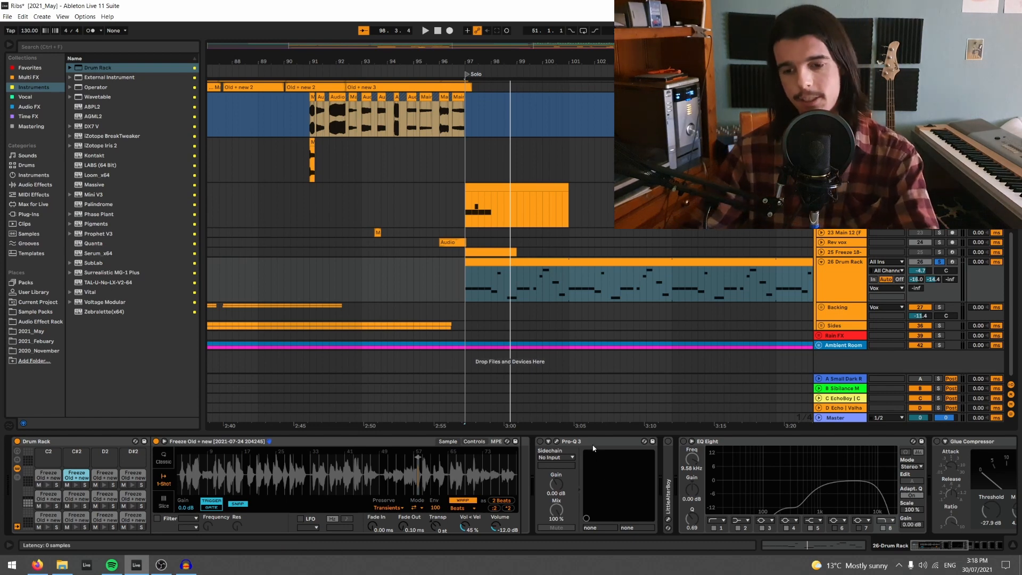
pyautogui.click(556, 442)
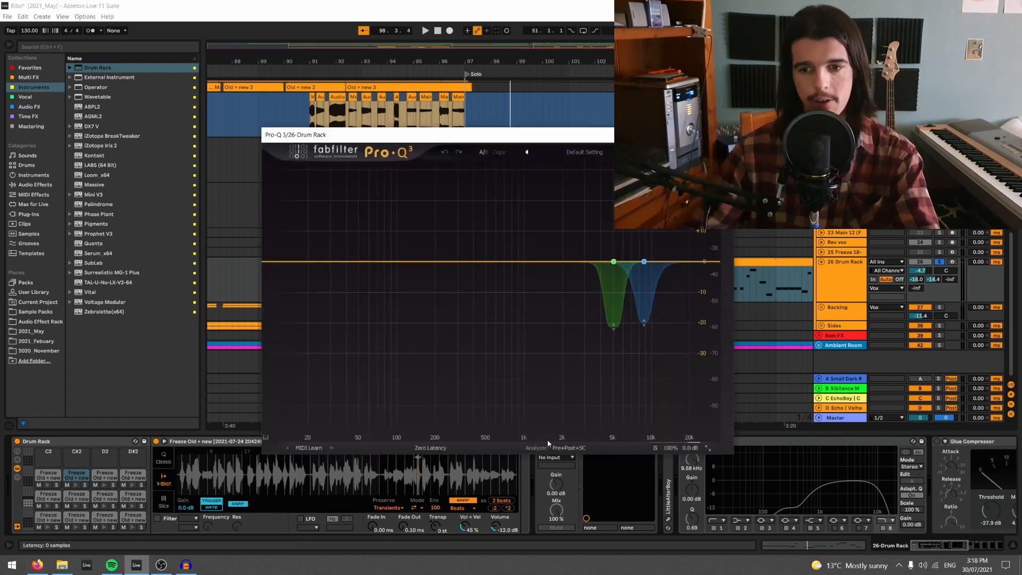
pyautogui.click(633, 262)
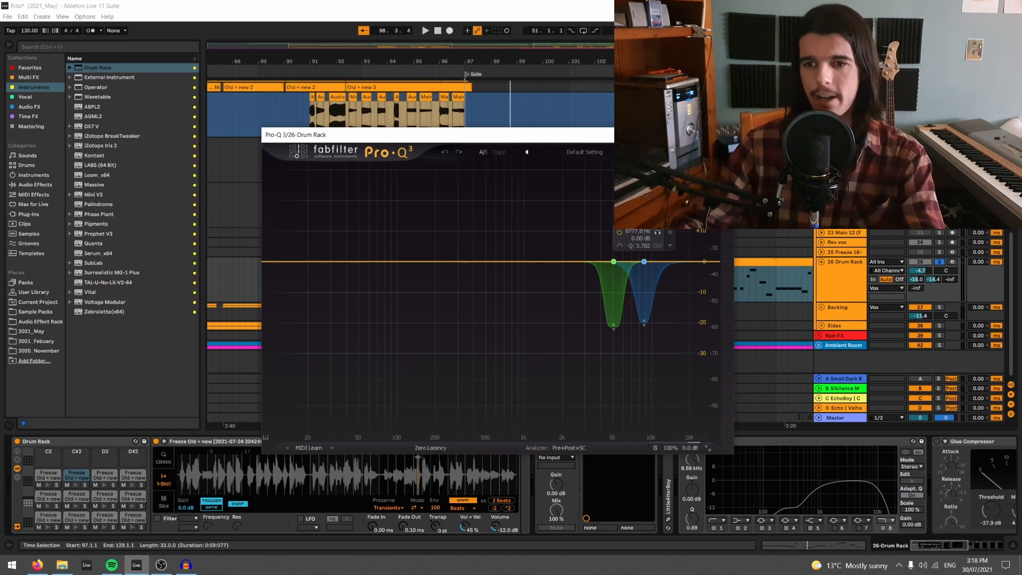
pyautogui.moveTo(660, 135); pyautogui.dragTo(650, 119)
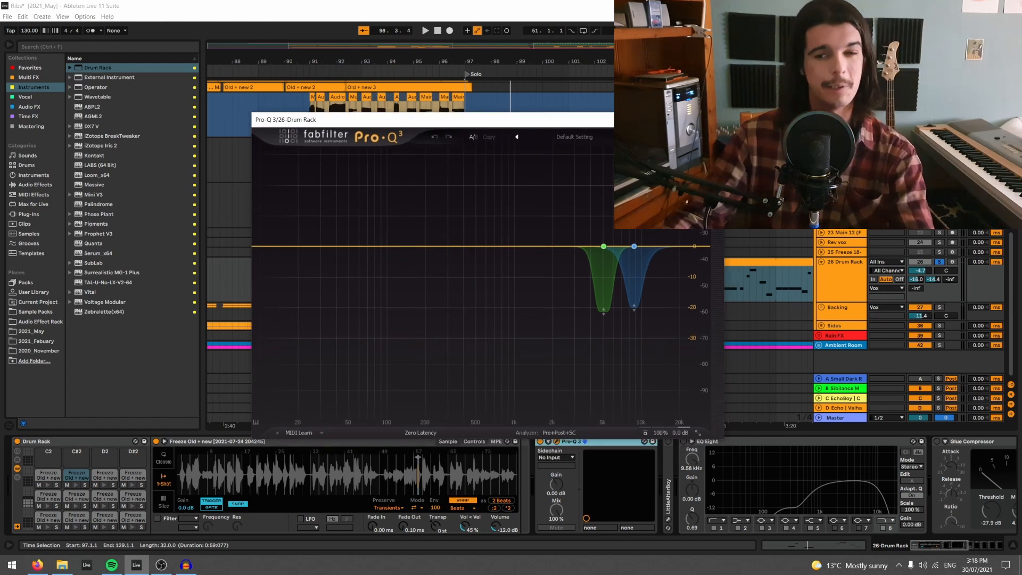
pyautogui.click(712, 120)
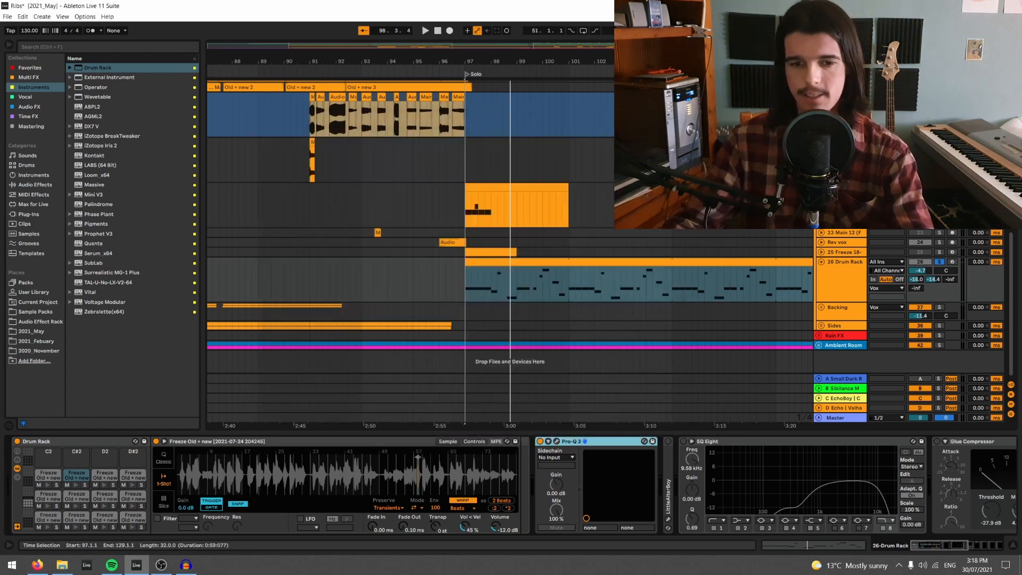
# Step: Audition the vocal pads and the pattern at bar 97 while comparing EQ Eight switched off and on
pyautogui.click(49, 507)
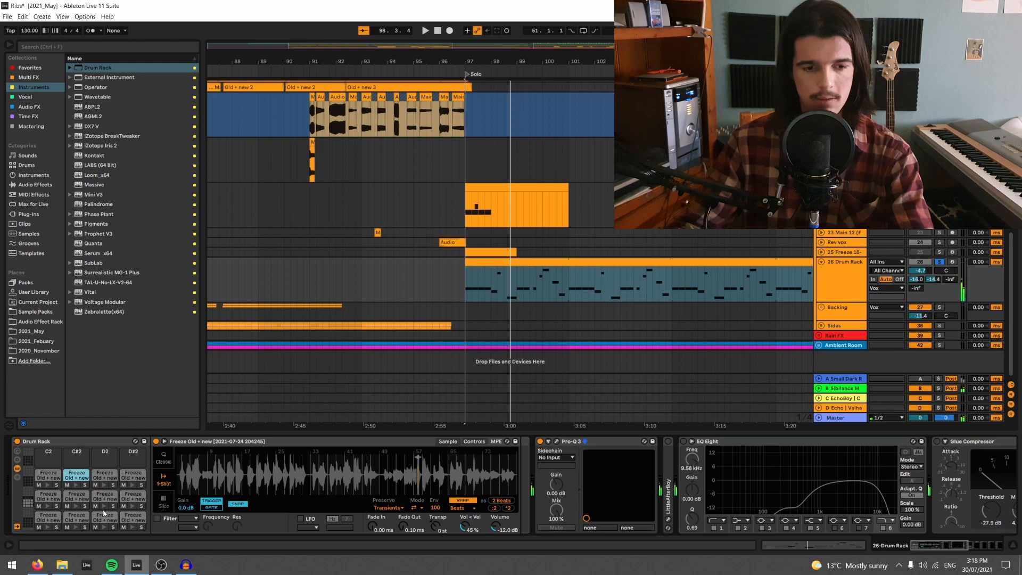
pyautogui.click(686, 441)
pyautogui.click(685, 441)
pyautogui.moveTo(921, 544); pyautogui.dragTo(937, 540)
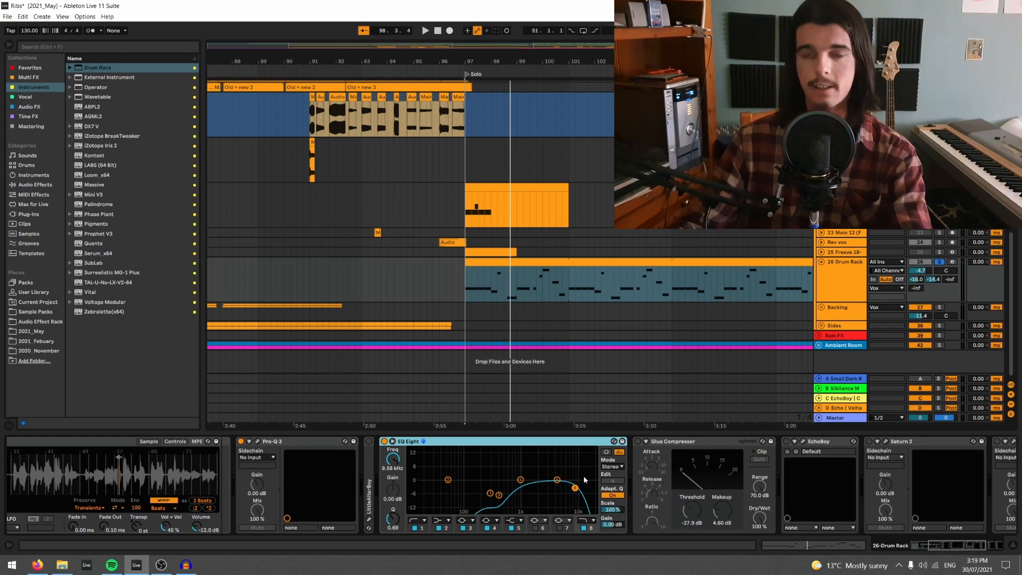
pyautogui.press('space')
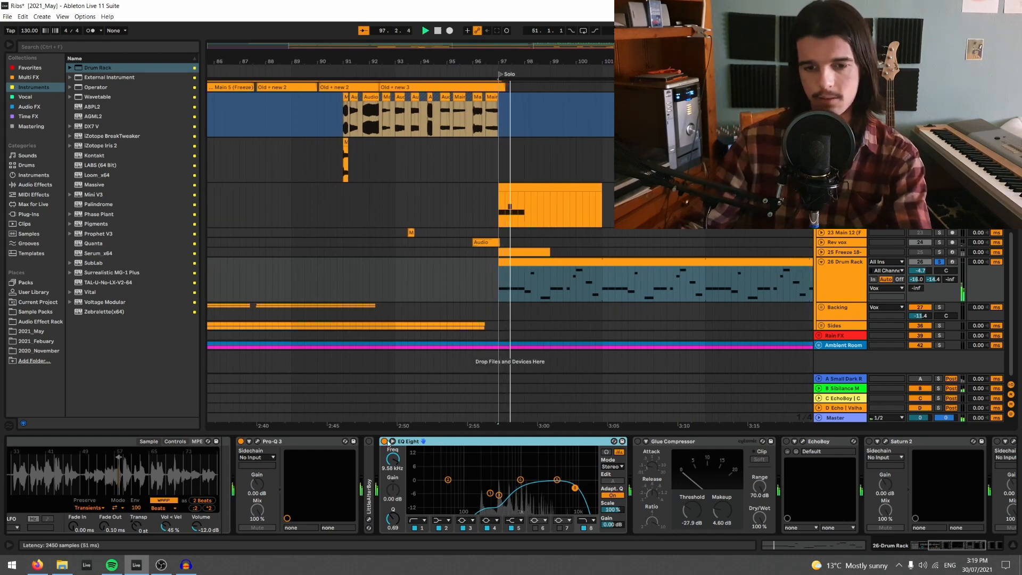
pyautogui.click(384, 441)
pyautogui.click(384, 441)
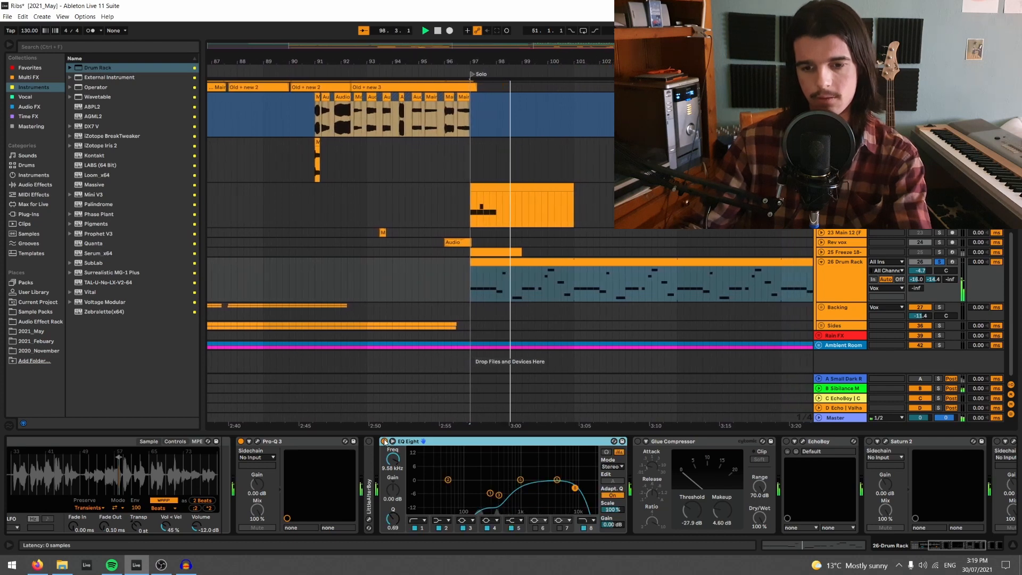
# Step: Select the Glue Compressor and play the drum rack pattern from bar 97 to check its gain reduction
pyautogui.click(669, 443)
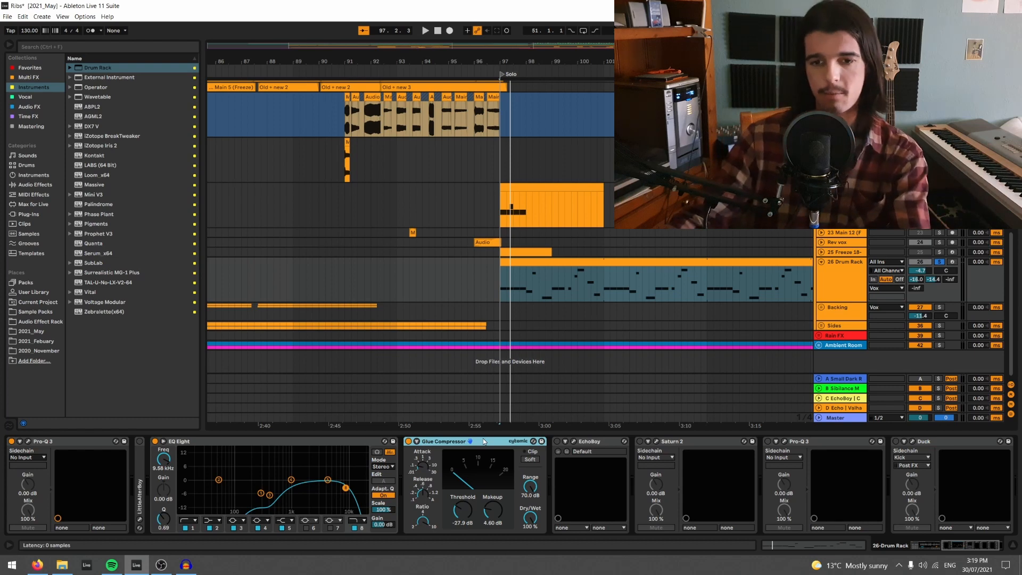
pyautogui.press('space')
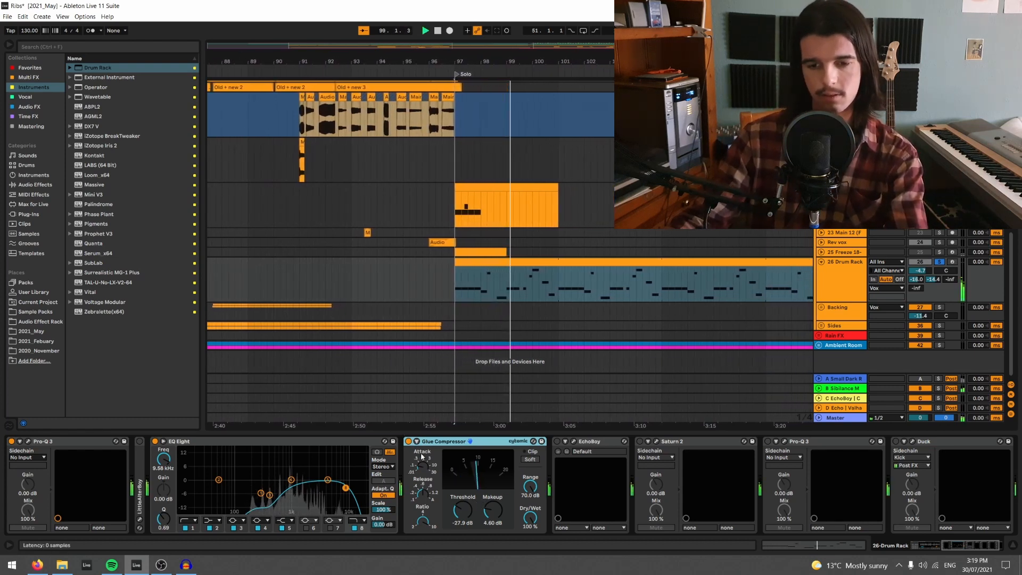
pyautogui.press('space')
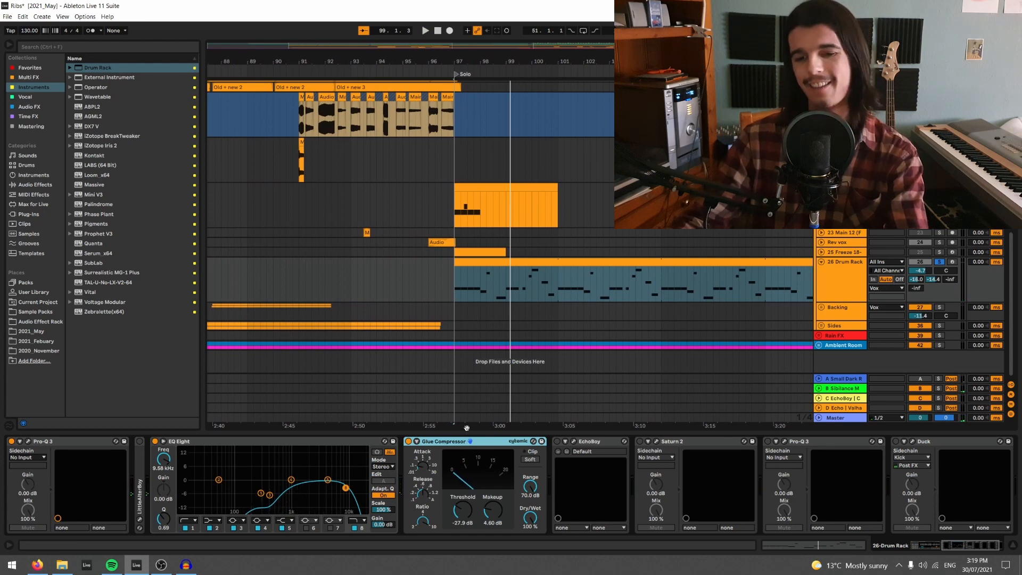
# Step: Try a wetter Mix setting in EchoBoy and play the drum rack pattern to hear the echo
pyautogui.click(573, 441)
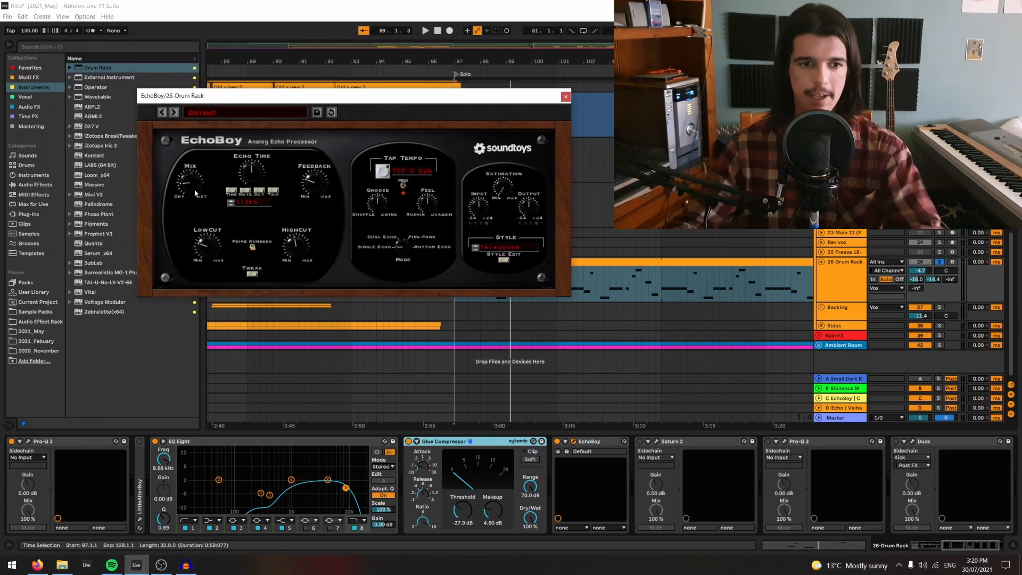
pyautogui.moveTo(191, 187); pyautogui.dragTo(193, 74)
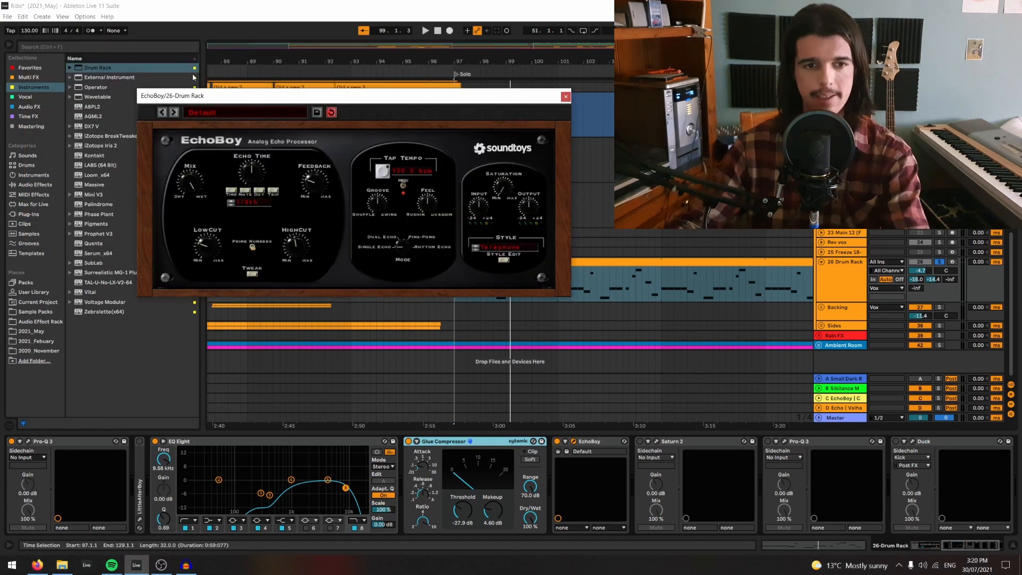
pyautogui.press('space')
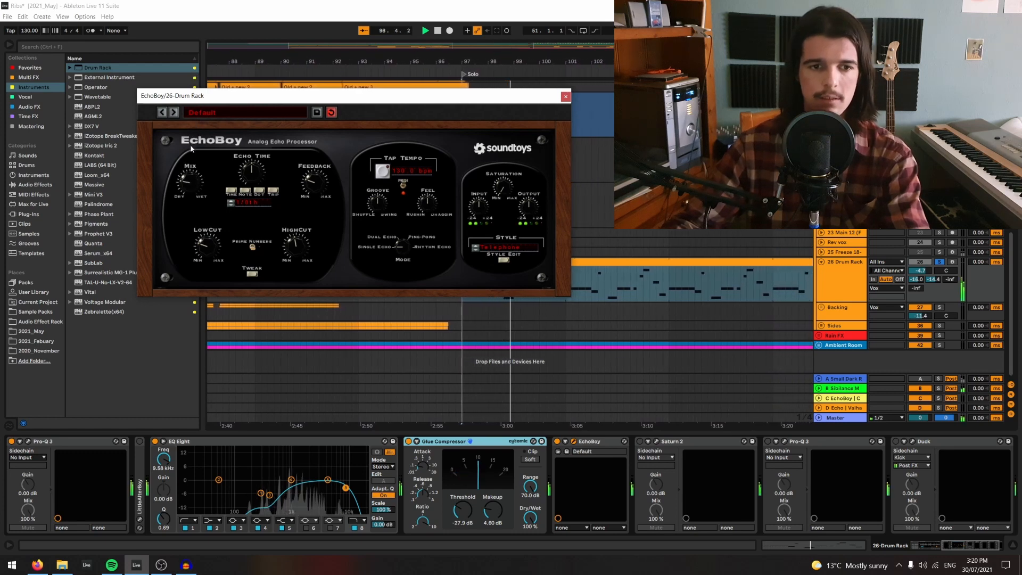
pyautogui.press('space')
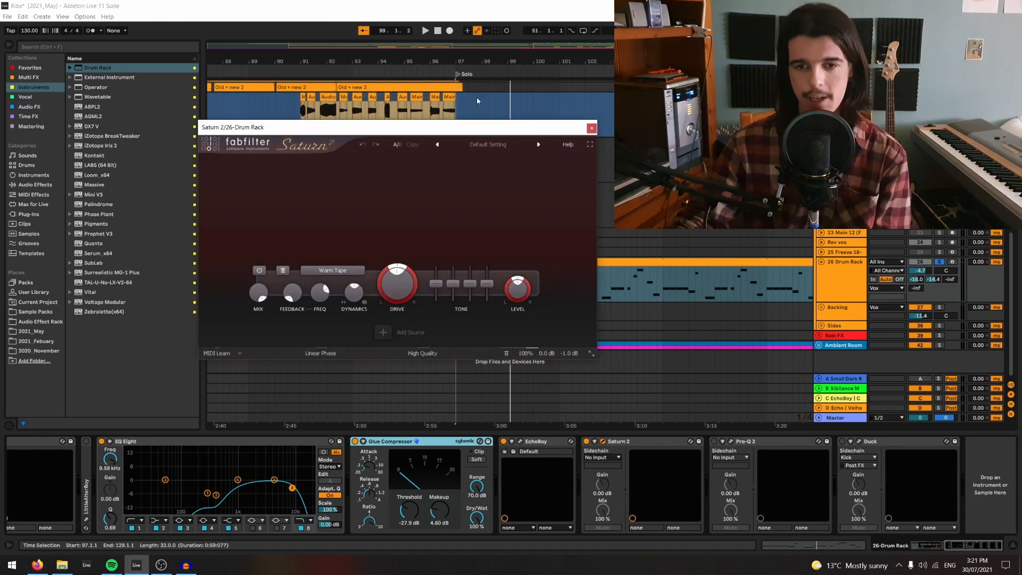
# Step: Examine Saturn 2's Warm Tape drive settings and play the pattern while comparing the sound with Saturn 2 bypassed
pyautogui.moveTo(440, 134); pyautogui.dragTo(486, 141)
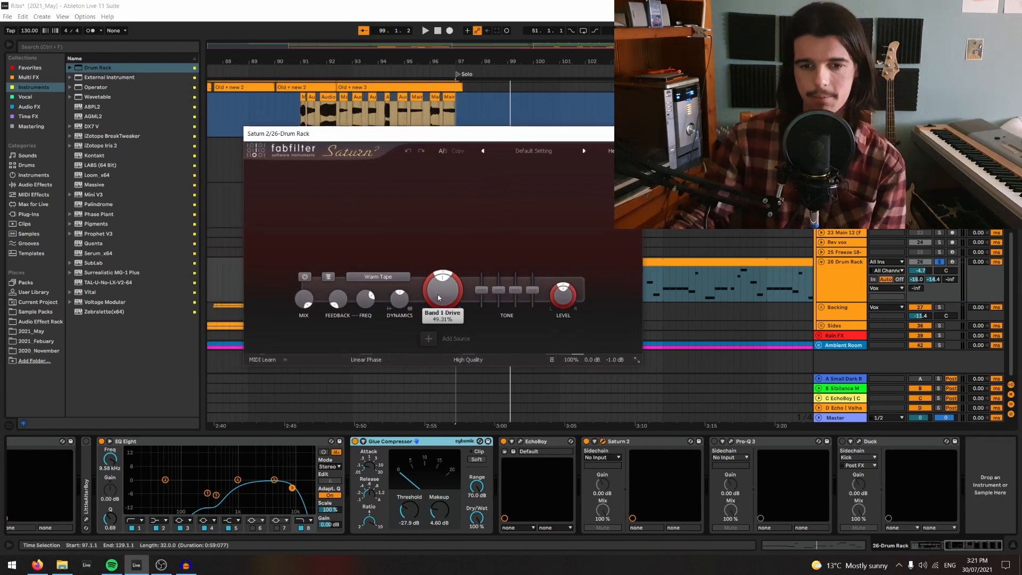
pyautogui.click(630, 134)
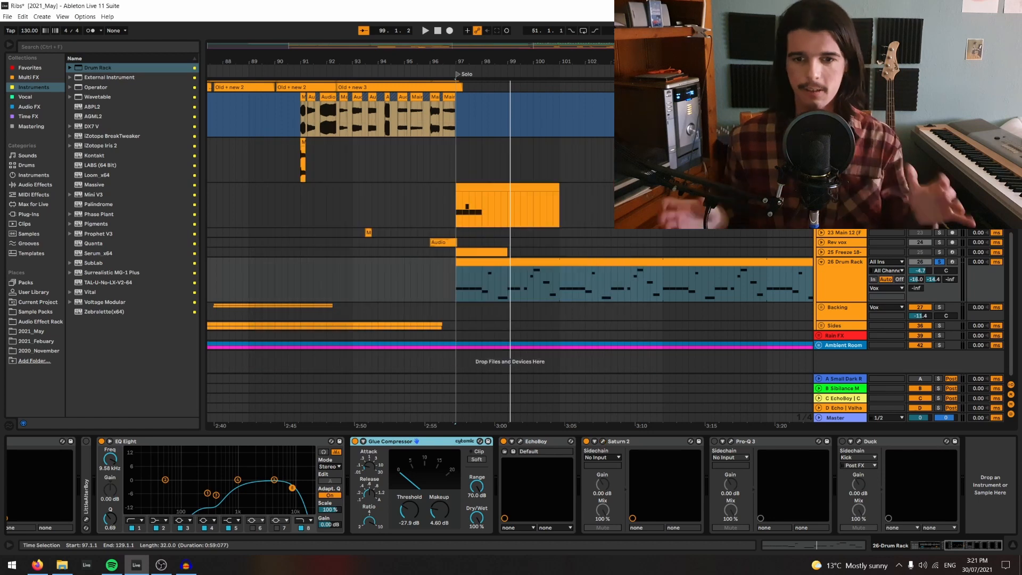
pyautogui.press('space')
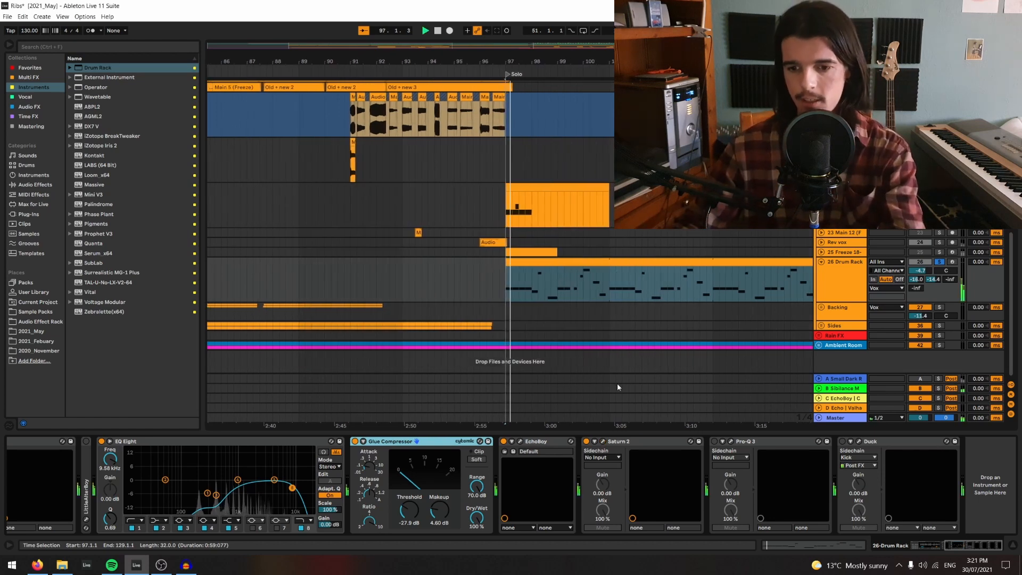
pyautogui.click(586, 442)
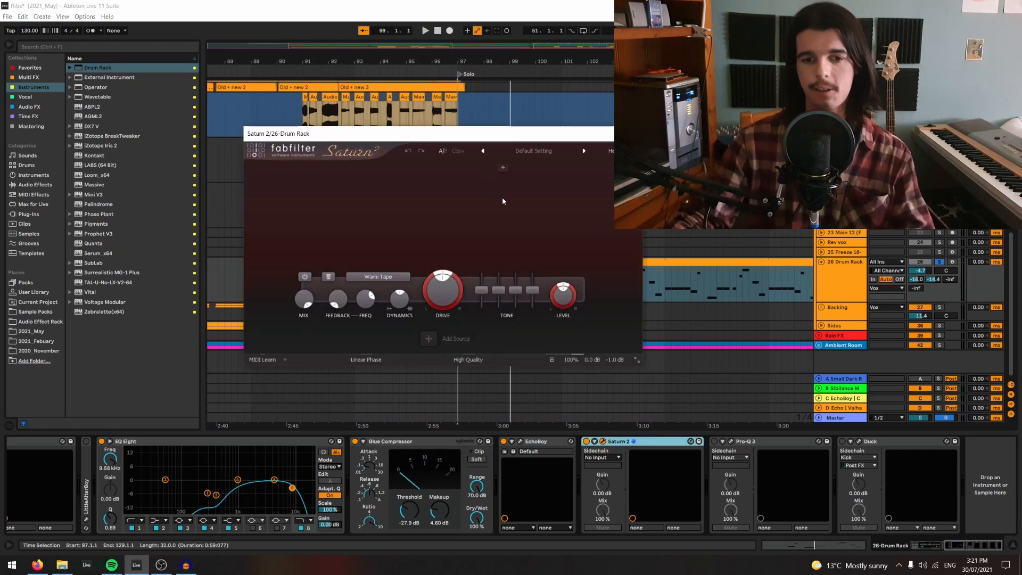
pyautogui.click(548, 443)
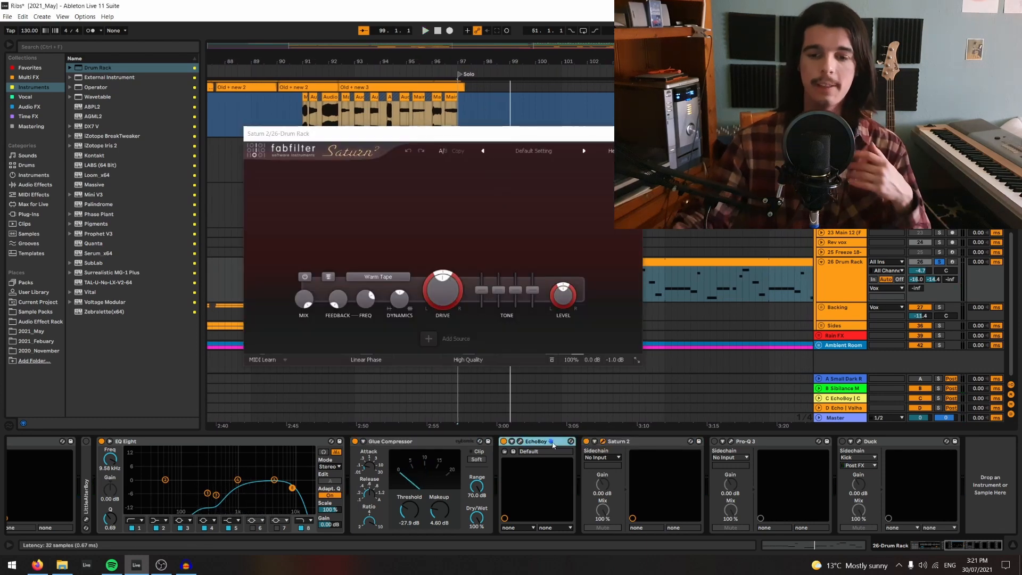
pyautogui.click(618, 443)
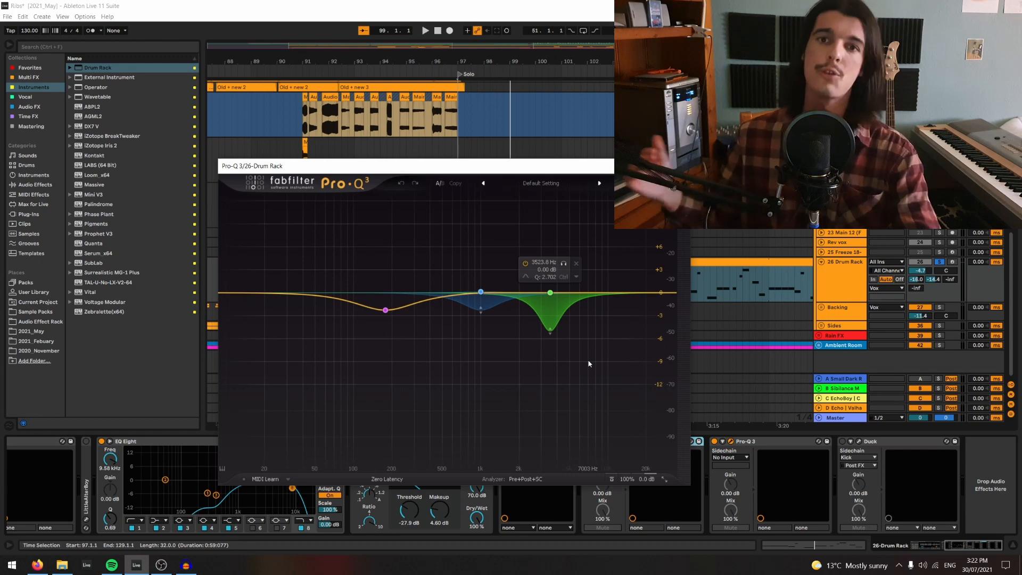
# Step: Play the pattern while comparing the Pro-Q 3 after Saturn 2 switched off and on, and close its window
pyautogui.press('space')
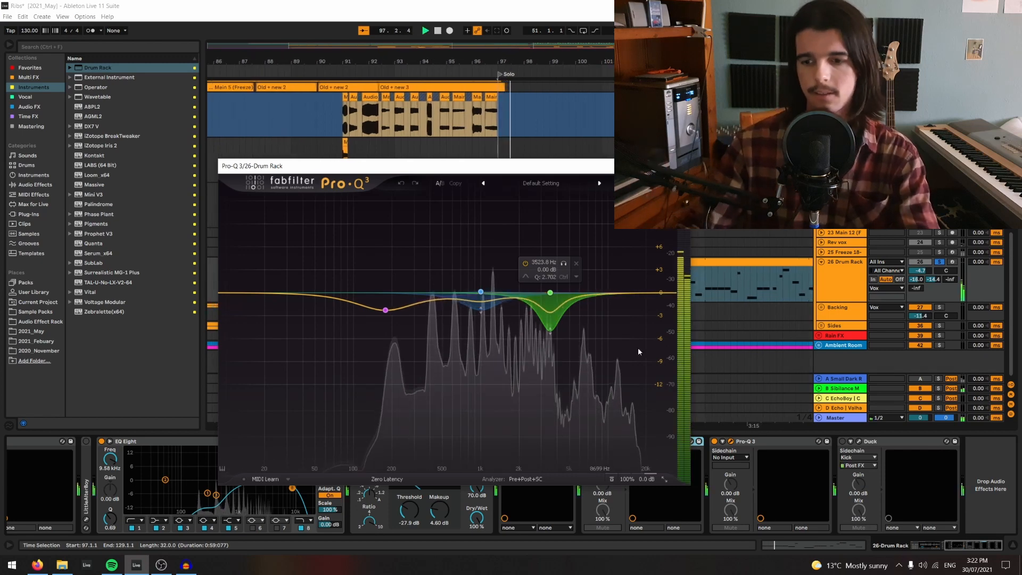
pyautogui.click(714, 442)
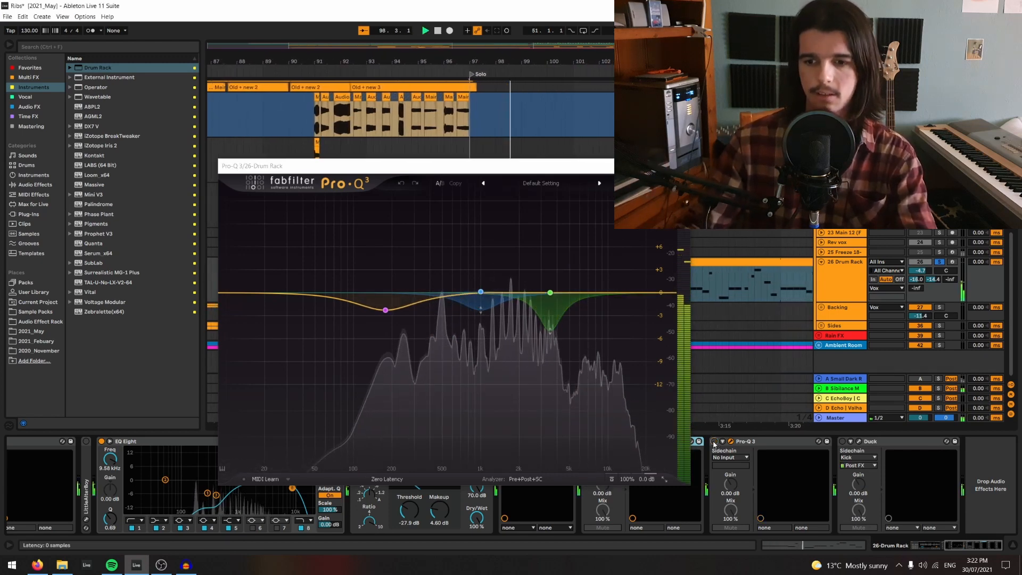
pyautogui.click(713, 441)
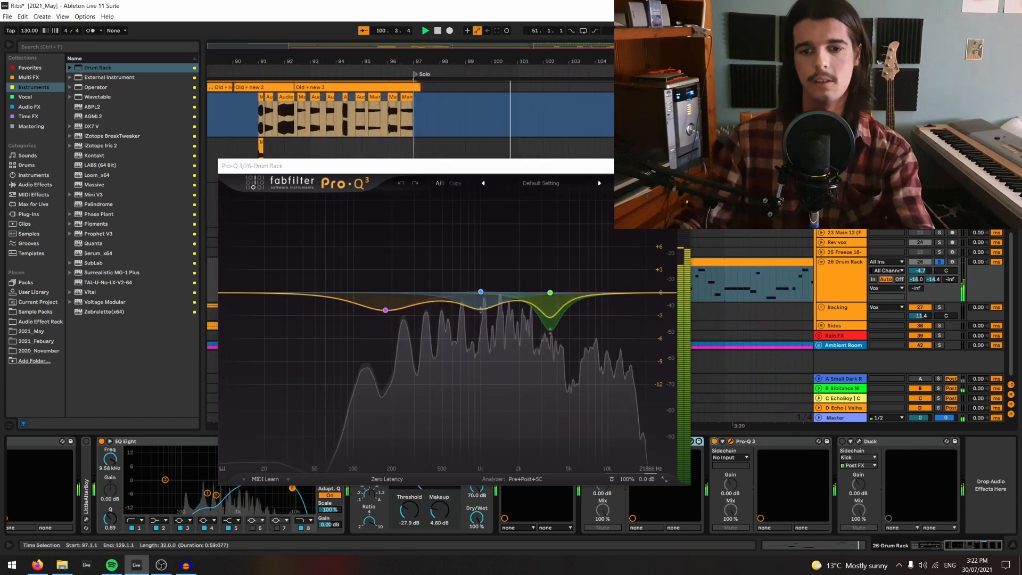
pyautogui.press('space')
pyautogui.click(678, 166)
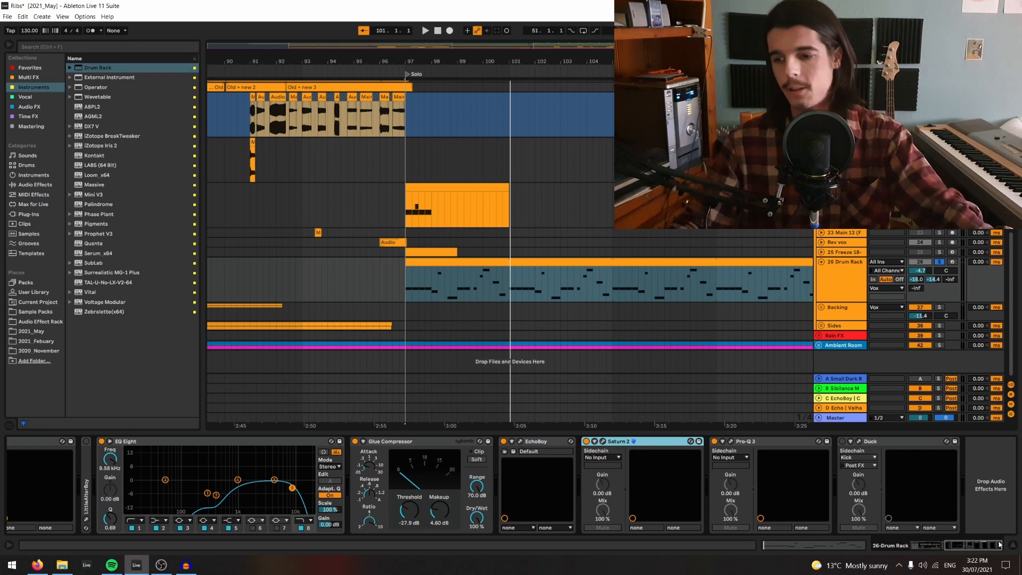
# Step: Open the Duck sidechain plugin and play the pattern from bar 97 while comparing the ducking switched off and on
pyautogui.click(842, 443)
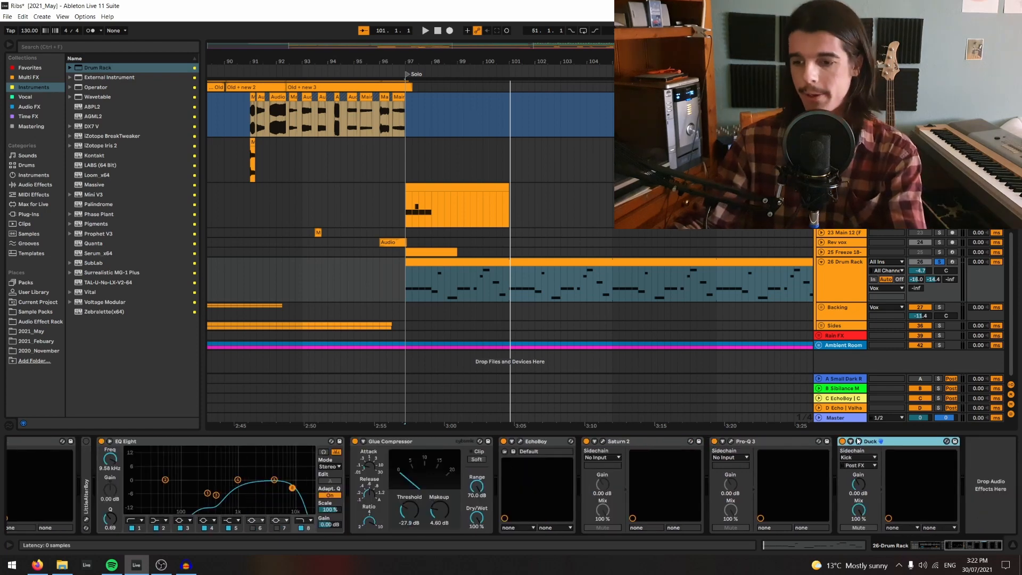
pyautogui.click(858, 441)
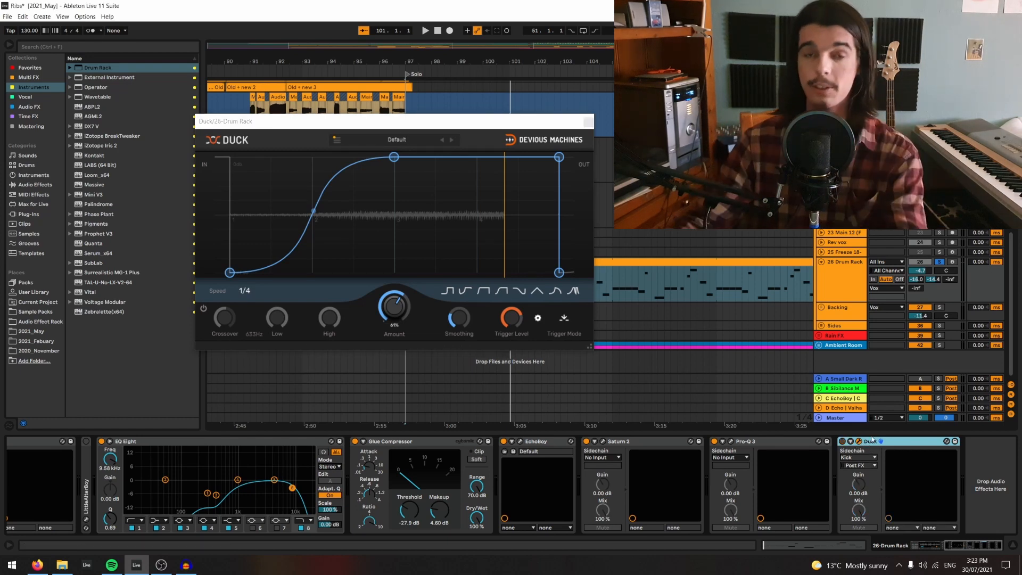
pyautogui.press('space')
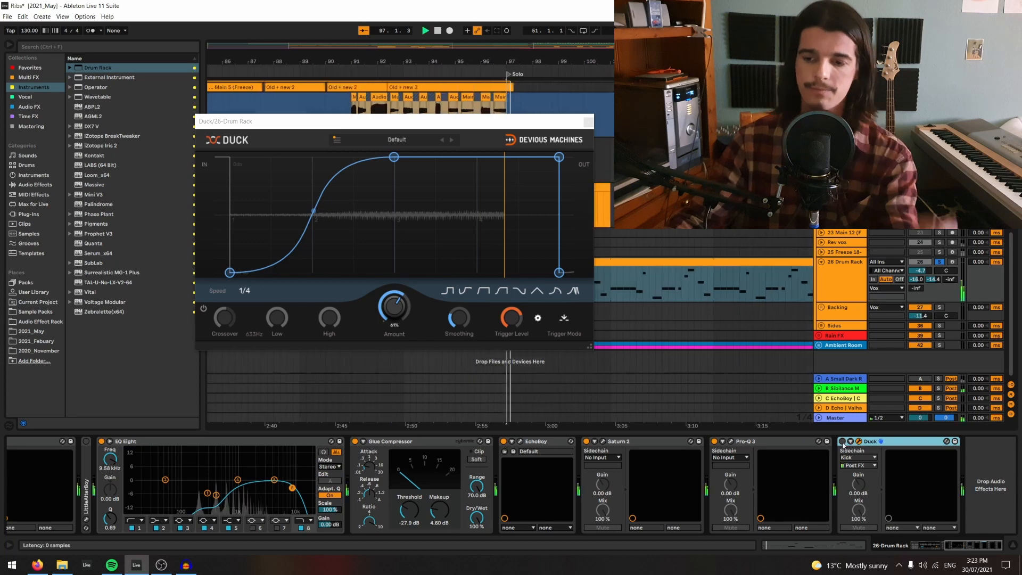
pyautogui.click(841, 441)
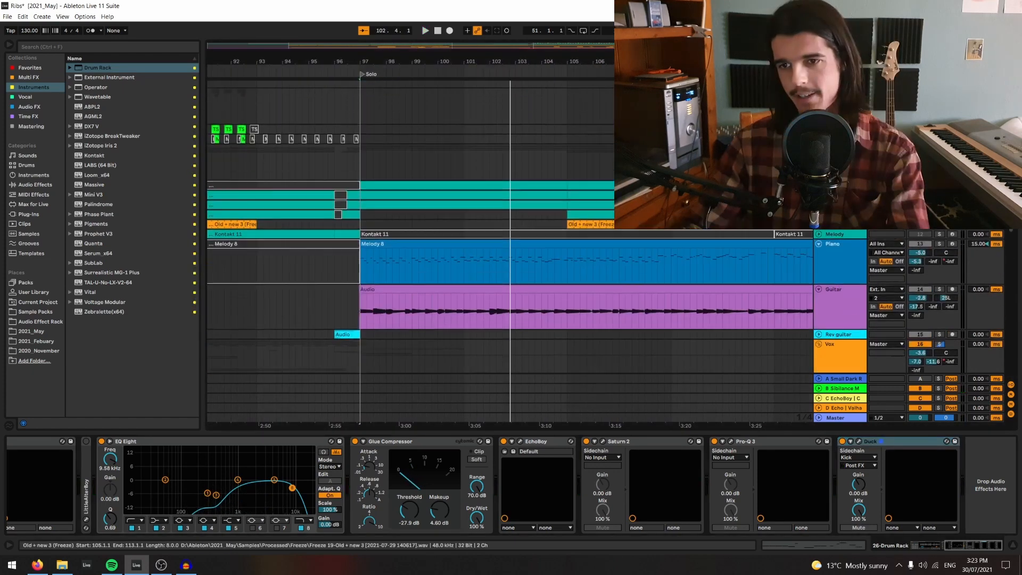
# Step: Select the start of bar 97 on the Kick track and play the soloed drum rack pattern from there
pyautogui.scroll(3, 511, 266)
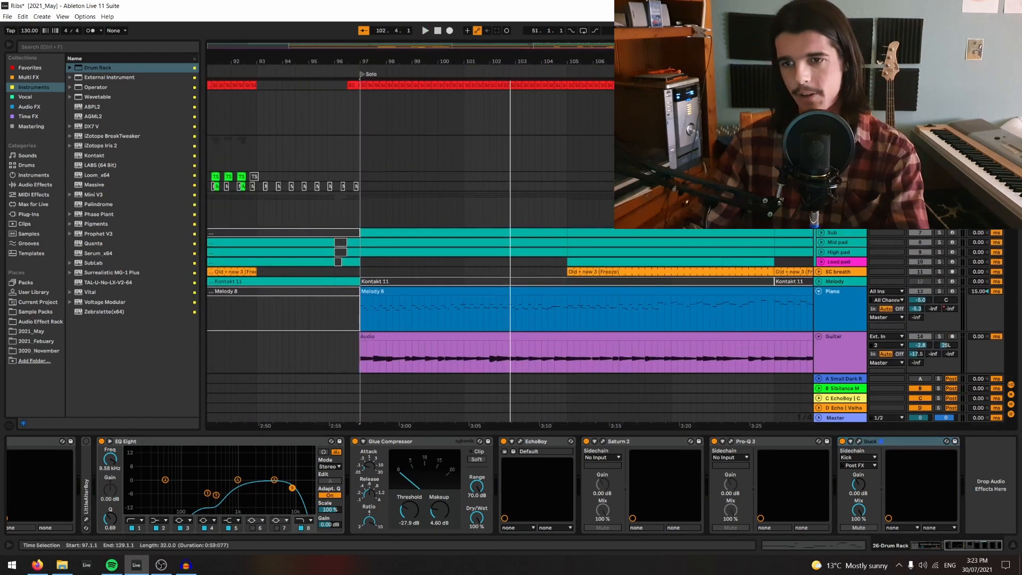
pyautogui.click(359, 88)
pyautogui.scroll(-10, 360, 90)
pyautogui.press('space')
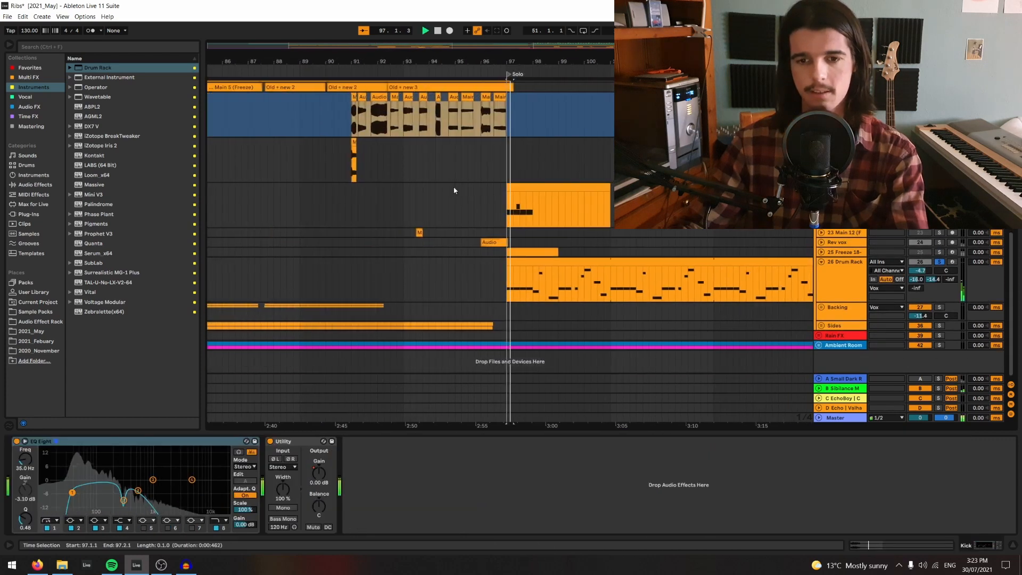
# Step: Display the Drum Rack track's effects chain and toggle its Duck sidechain plugin while the pattern plays
pyautogui.click(848, 281)
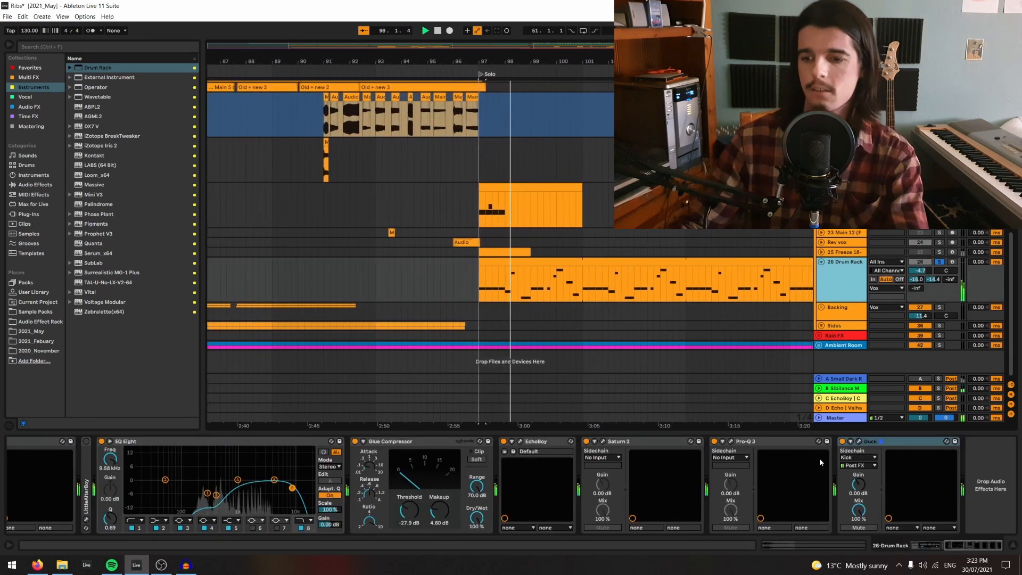
pyautogui.click(842, 441)
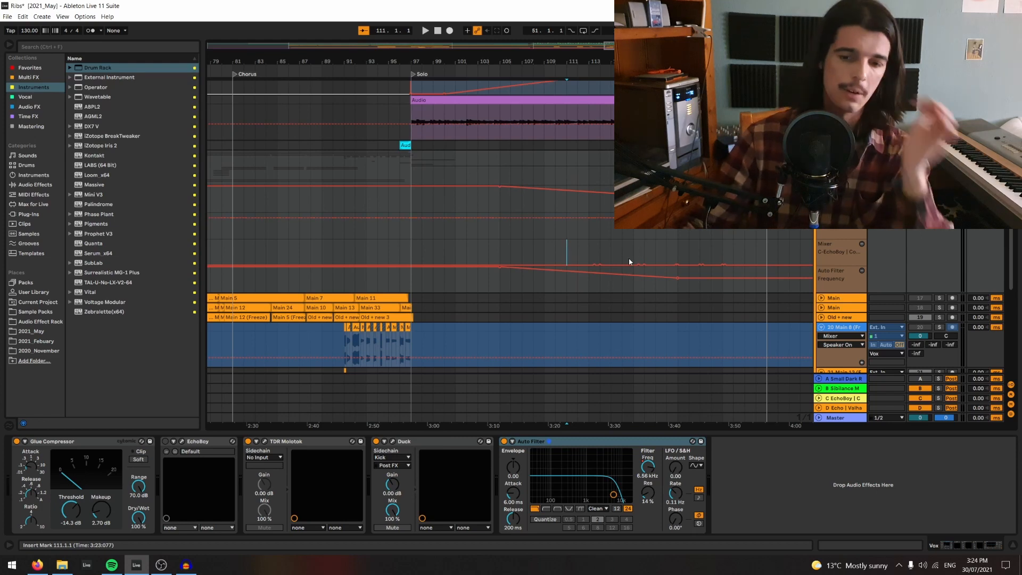
# Step: Select the Auto Filter on the Vox group and play from bar 105 to audition its descending frequency automation
pyautogui.click(546, 441)
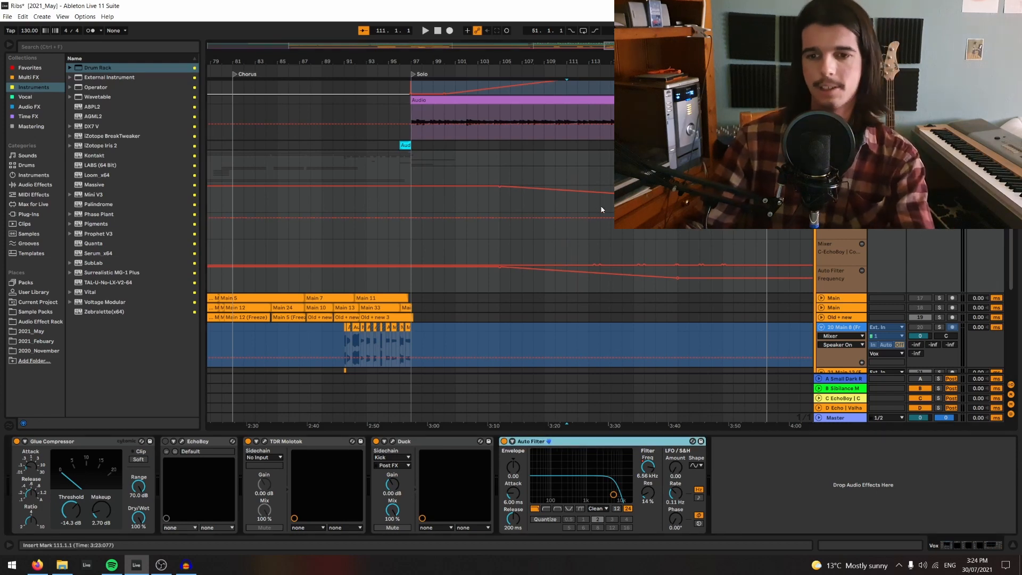
pyautogui.click(566, 170)
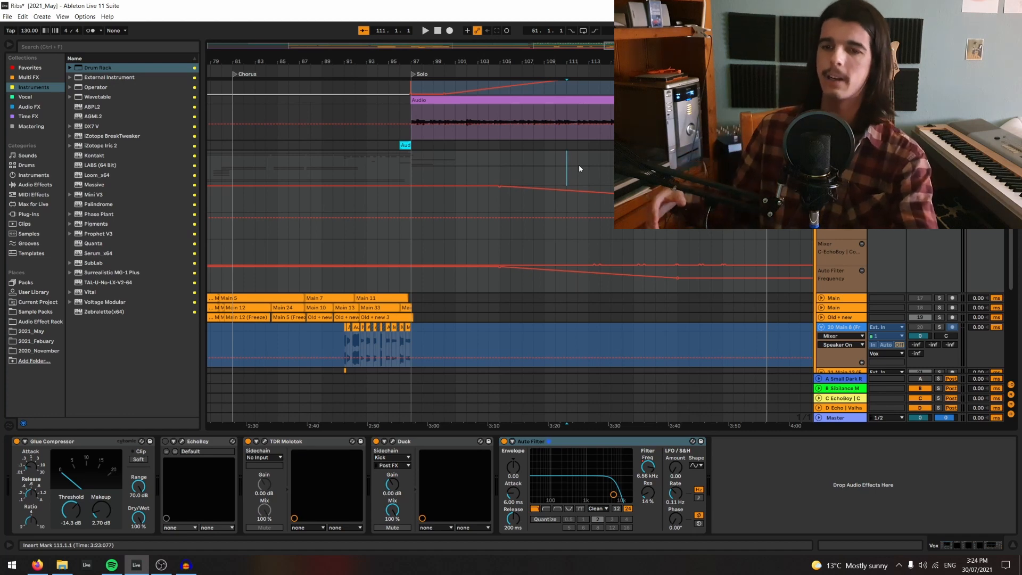
pyautogui.click(507, 171)
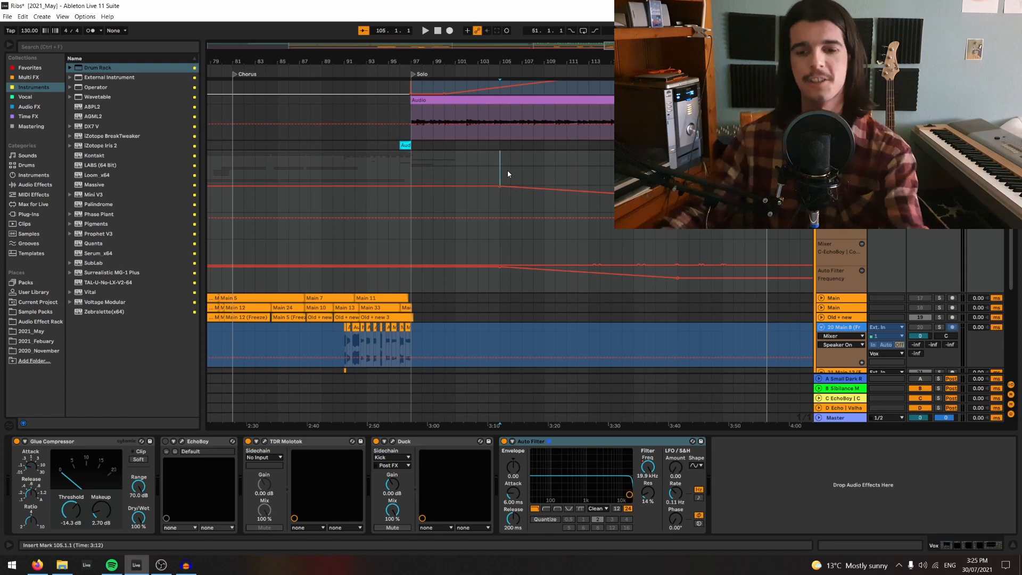
pyautogui.press('space')
pyautogui.scroll(2, 845, 270)
pyautogui.scroll(4, 845, 270)
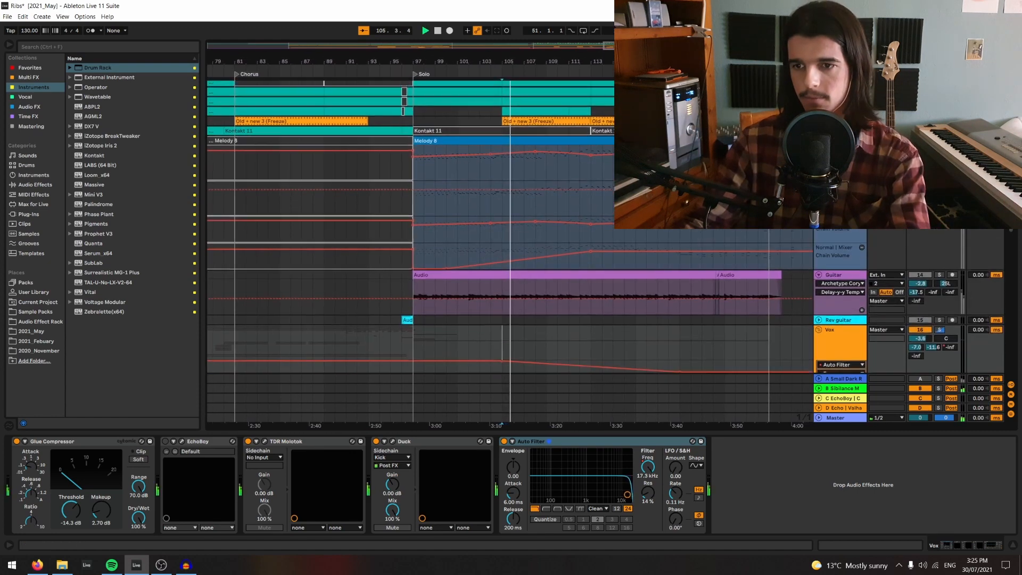
pyautogui.scroll(-2, 684, 243)
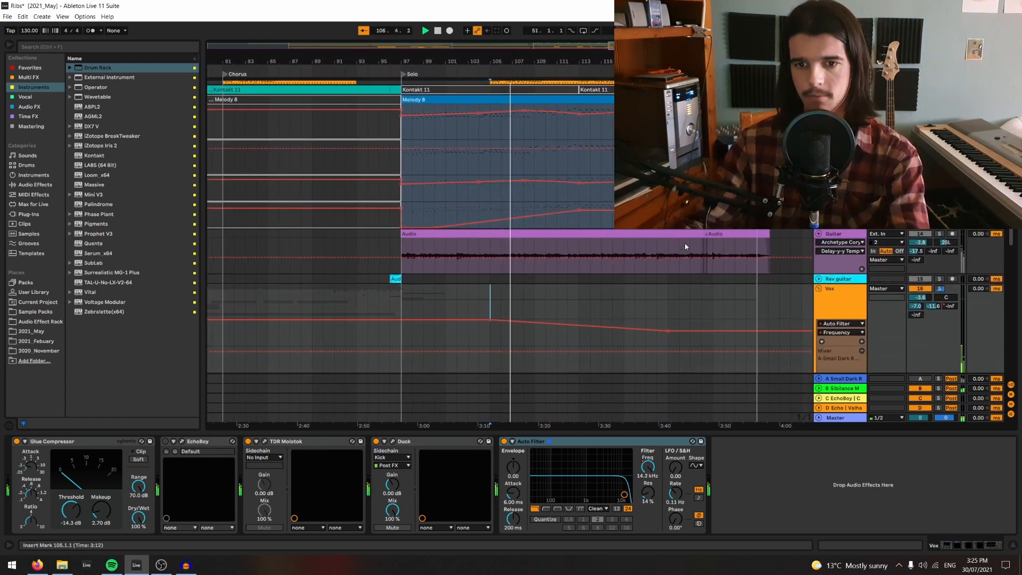
pyautogui.scroll(-1, 684, 243)
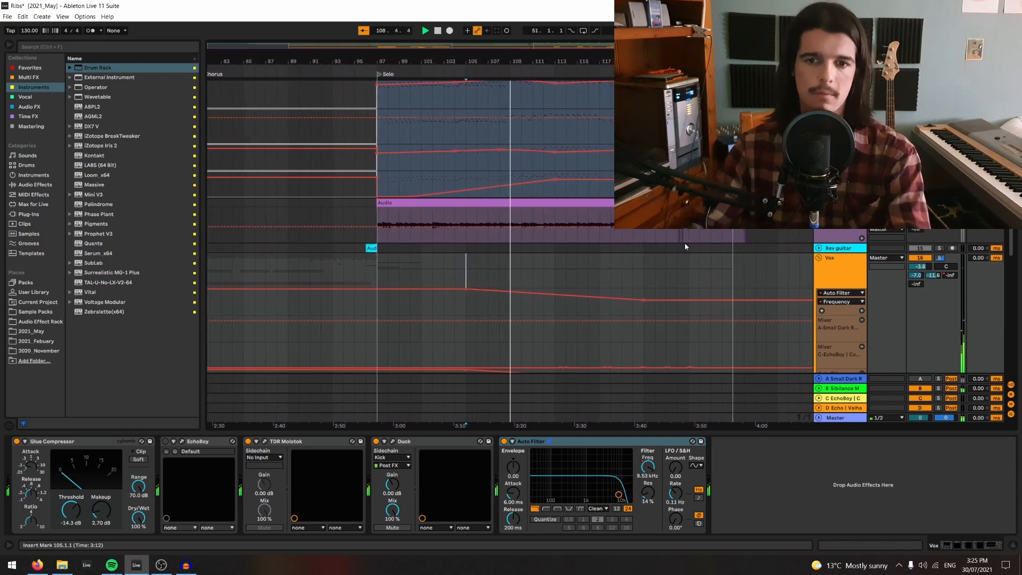
pyautogui.scroll(2, 684, 242)
# Step: Display the Piano track's devices during playback, and return to the Vox group's effects chain and Auto Filter frequency automation
pyautogui.click(839, 121)
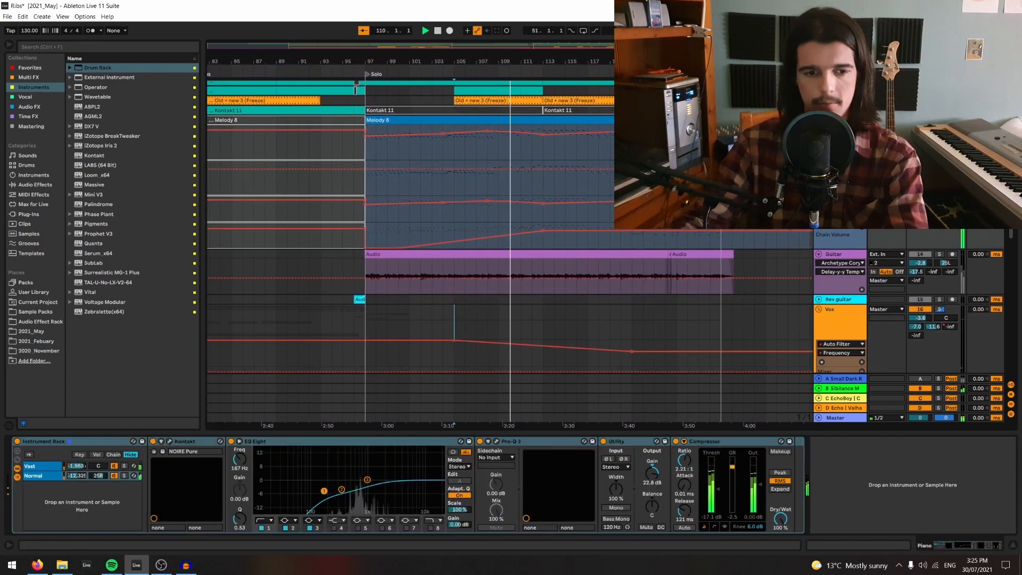
pyautogui.click(846, 315)
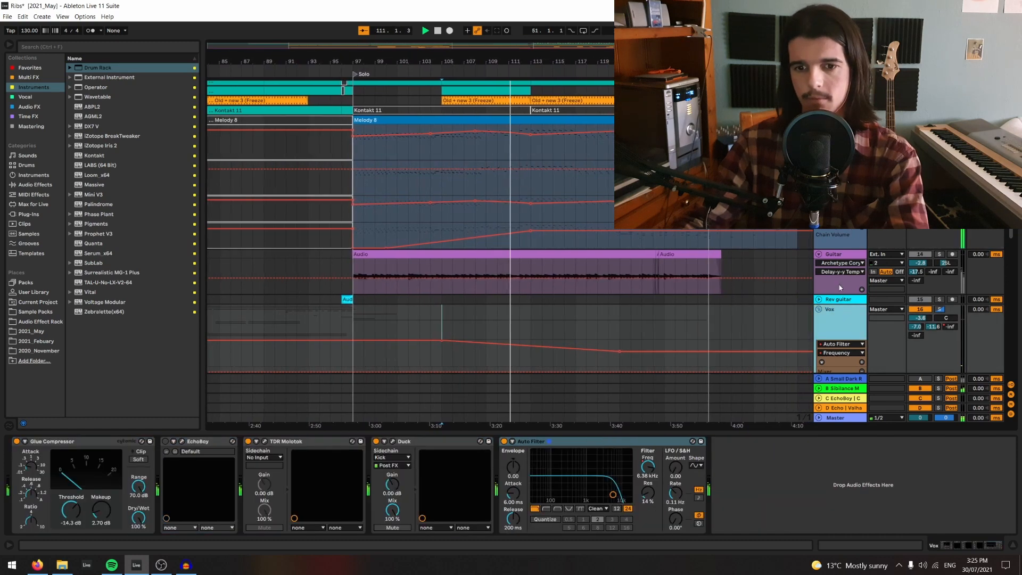
pyautogui.scroll(-2, 792, 246)
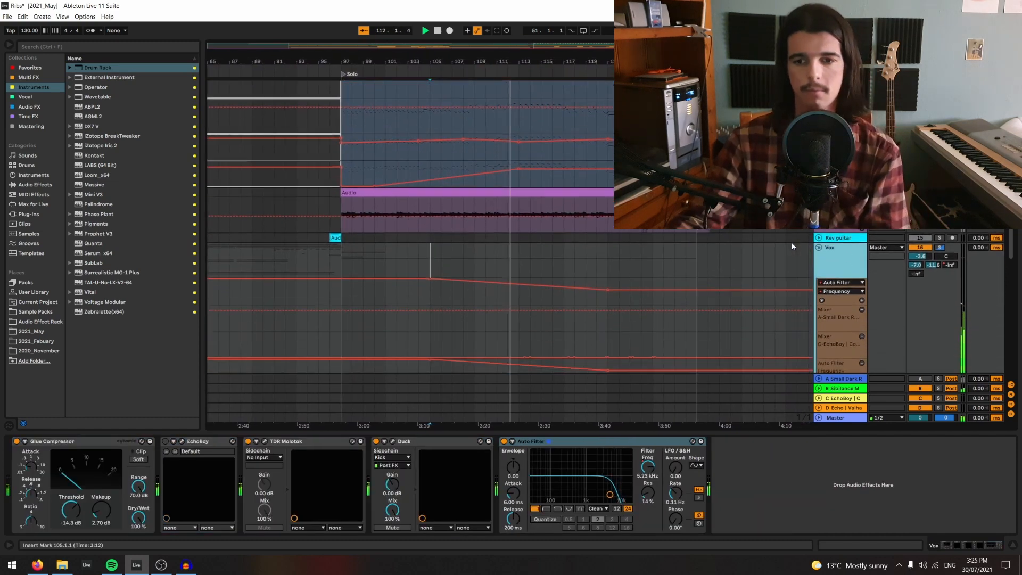